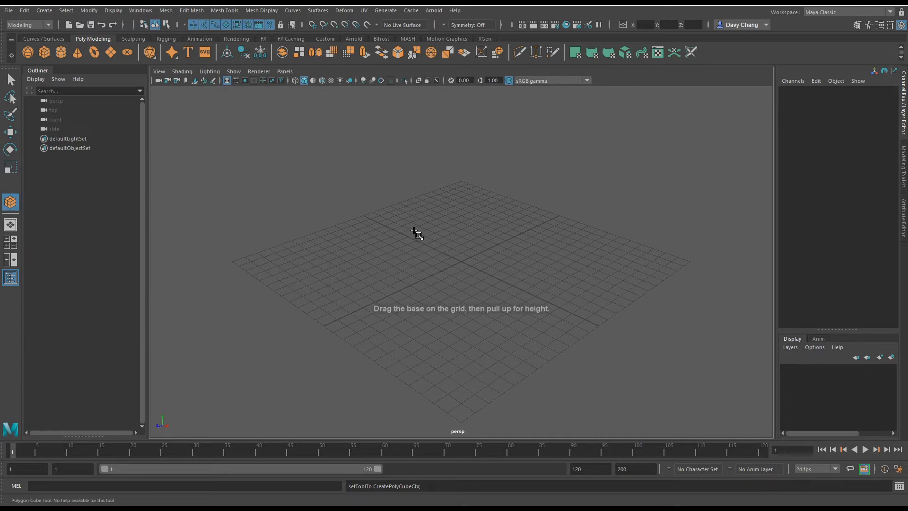
Create a polygon cube about 2.24 units wide and a sphere of about 1.3 radius, raising the sphere to about 1.07 in Y
shift+drag(414, 222, 412, 236)
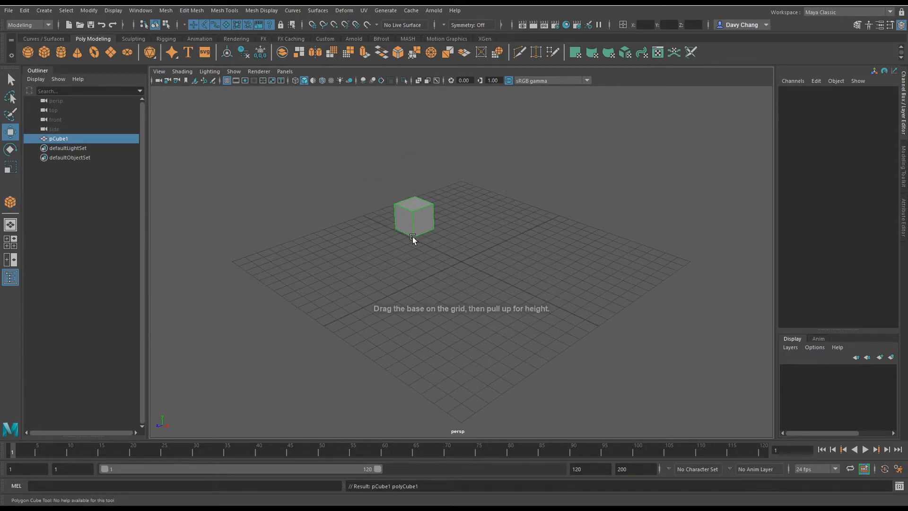
click(28, 55)
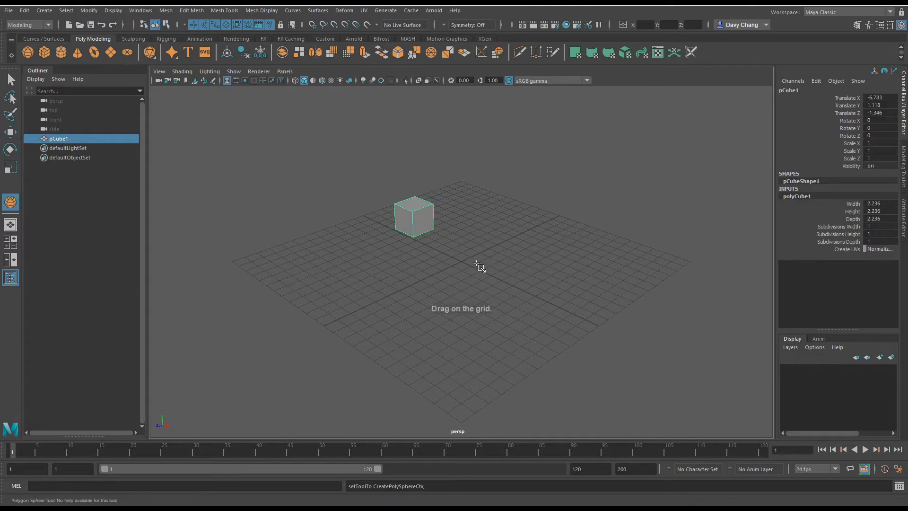
drag(474, 260, 487, 270)
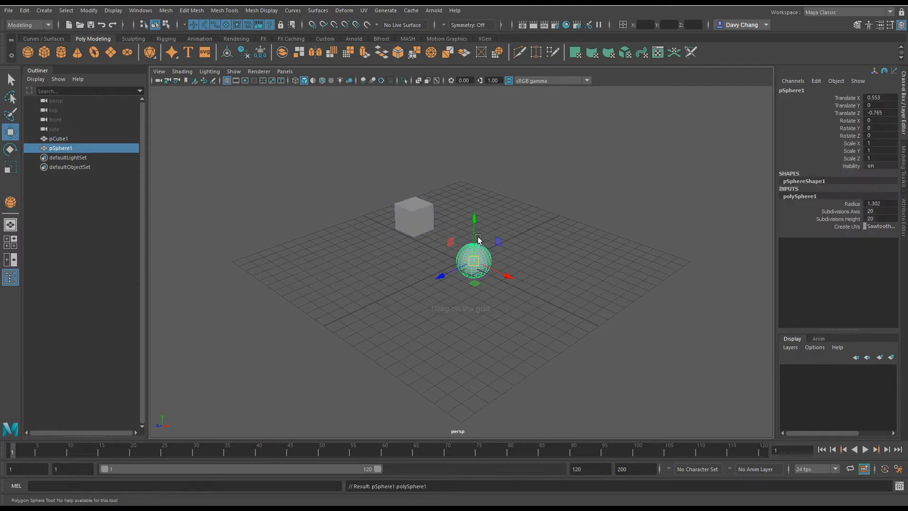
drag(477, 224, 476, 208)
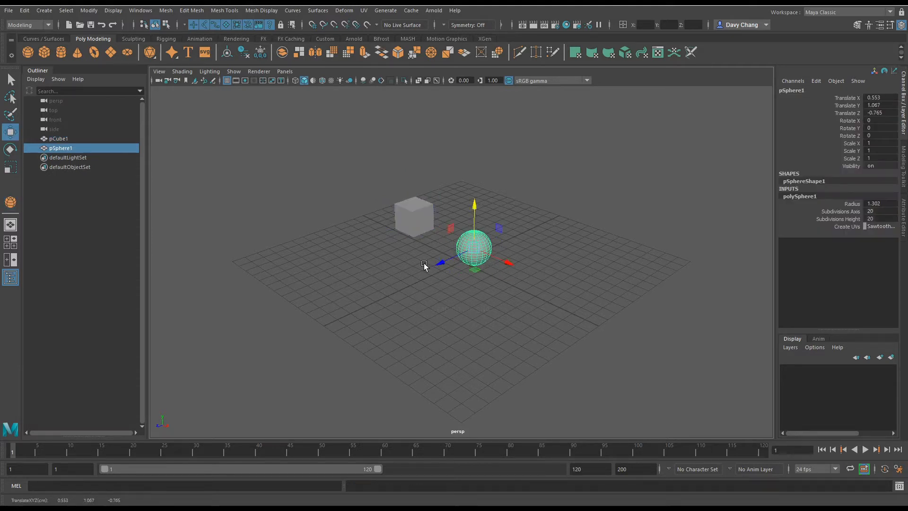
Try the viewport's wireframe display, then set it to smooth shading with wireframe on shaded
alt+middle_drag(424, 263, 452, 254)
alt+drag(452, 254, 392, 275)
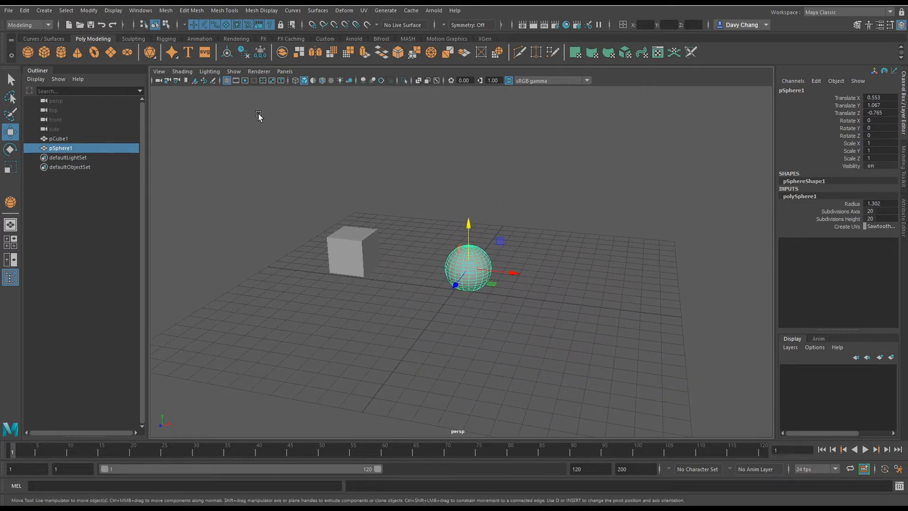
click(296, 80)
click(391, 235)
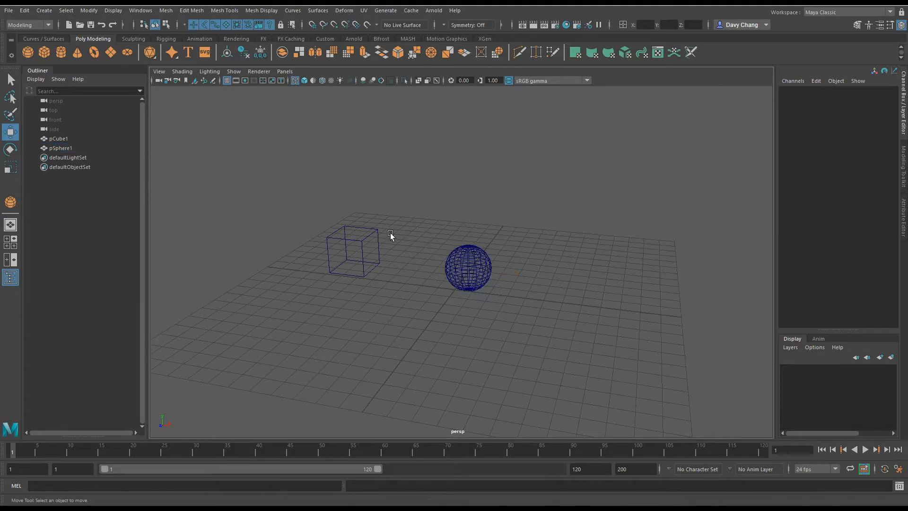
click(304, 80)
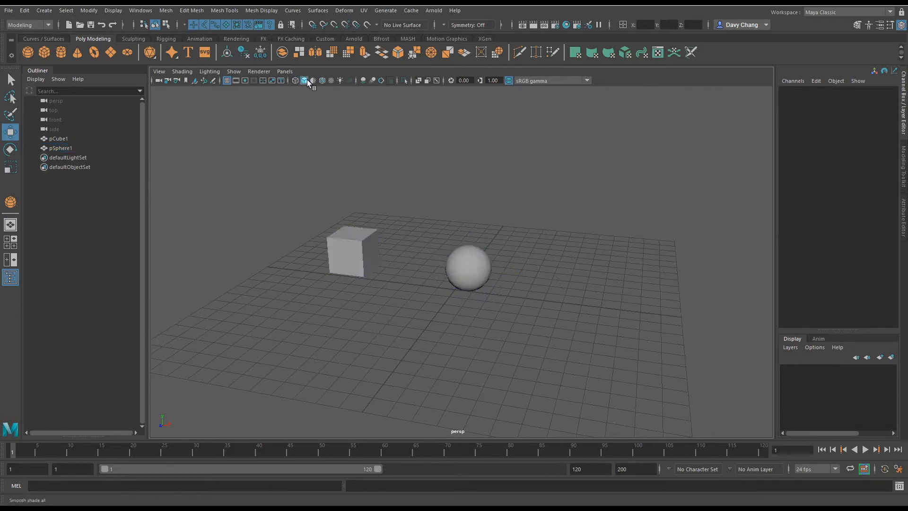
click(304, 80)
click(305, 80)
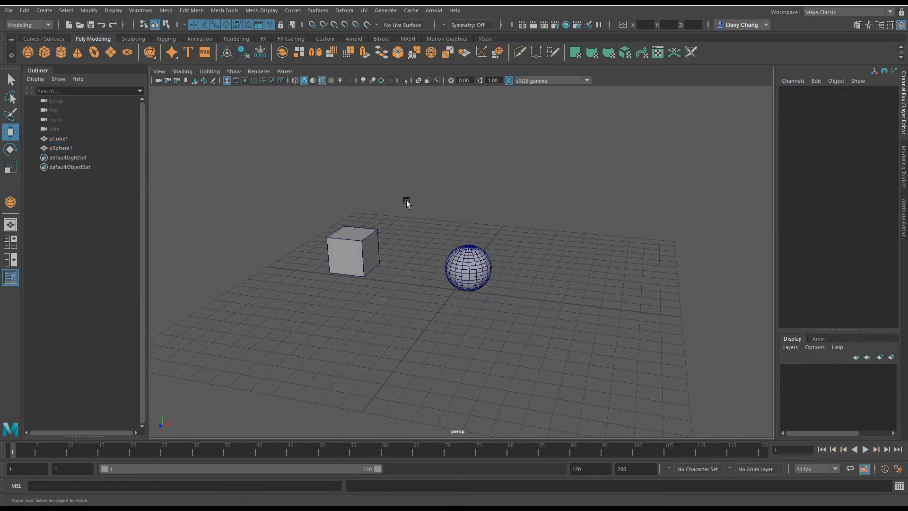
click(376, 237)
scroll(403, 235, up, 5)
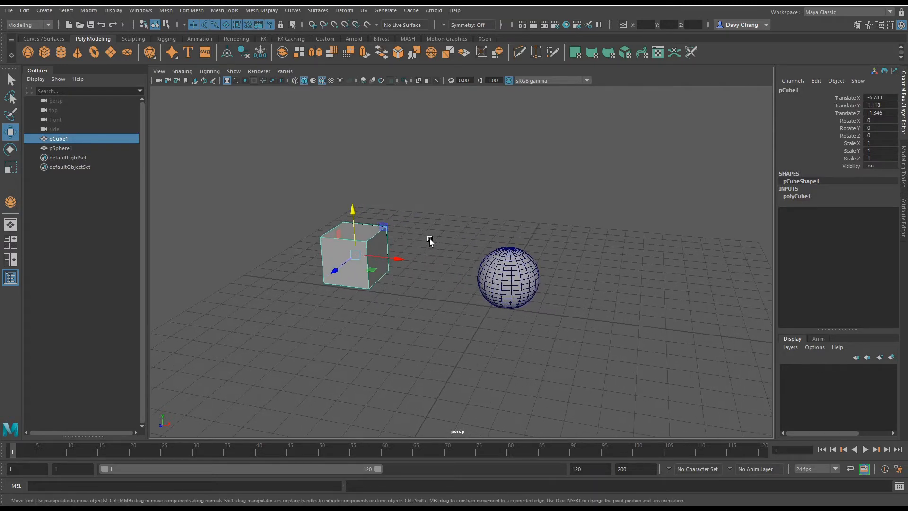
alt+middle_drag(429, 238, 425, 238)
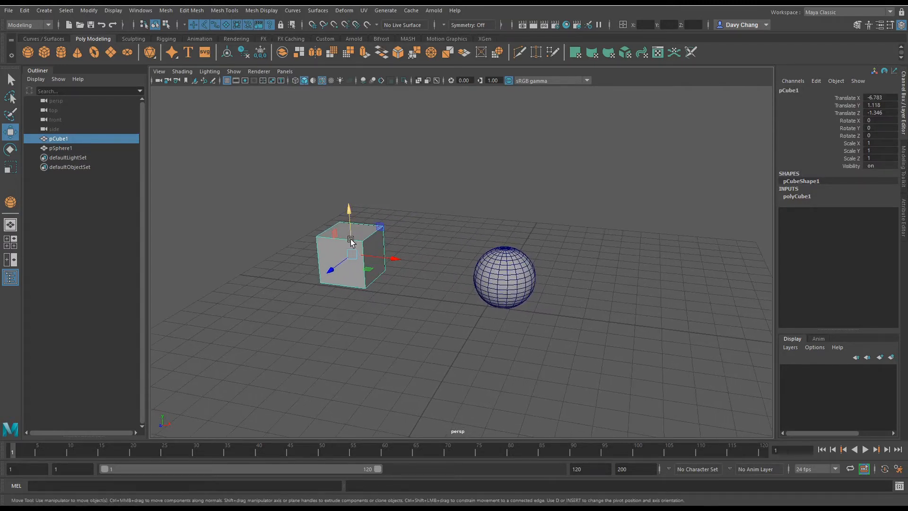
click(351, 240)
click(509, 279)
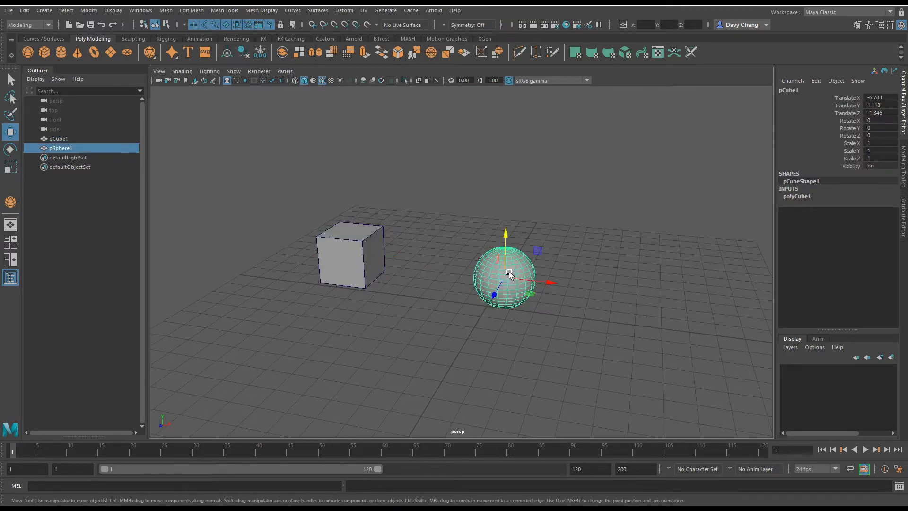
click(438, 199)
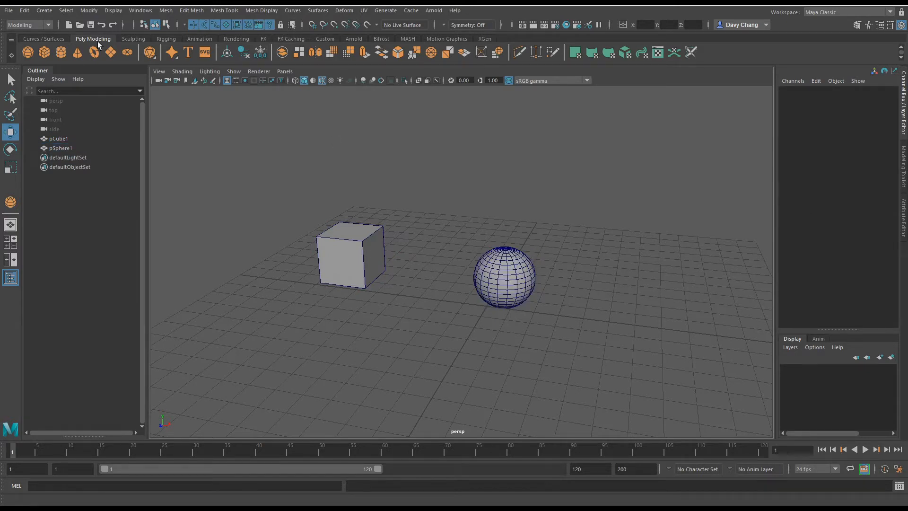
Change the menu set to Rigging and detach the Constrain menu as a floating window
click(47, 26)
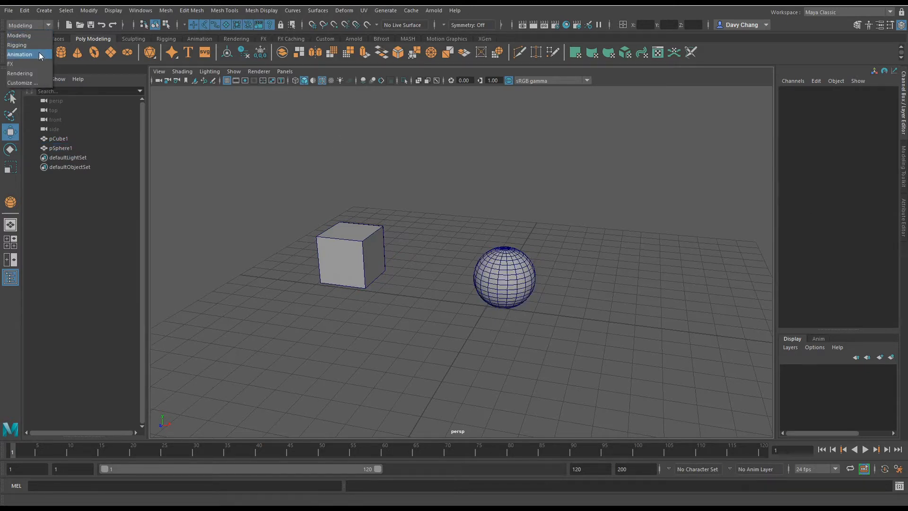
click(31, 45)
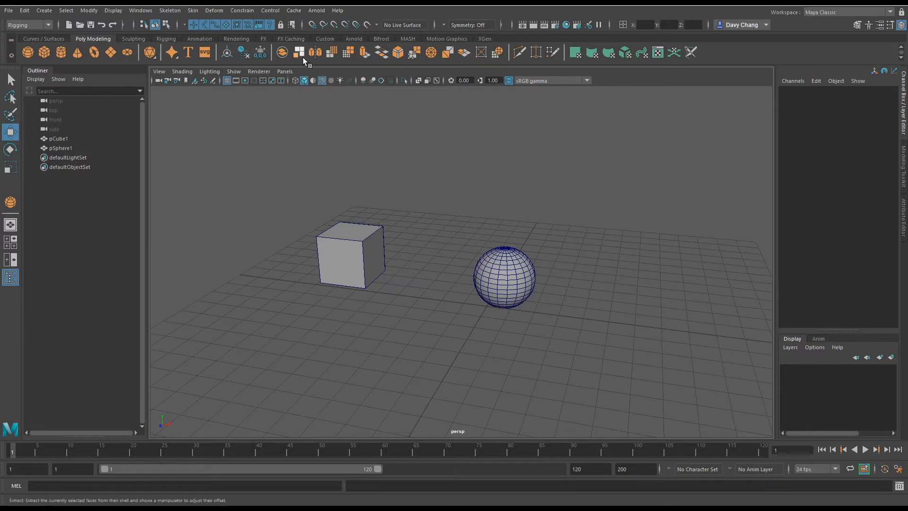
click(247, 13)
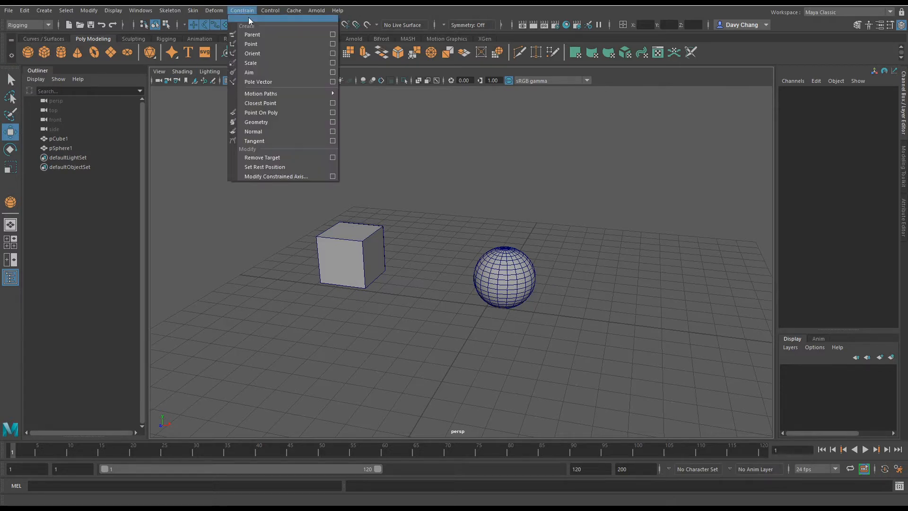
click(248, 18)
drag(260, 24, 623, 125)
Parent-constrain the sphere to the cube with the constraint options reset to defaults, including Maintain offset
alt+middle_drag(430, 217, 399, 230)
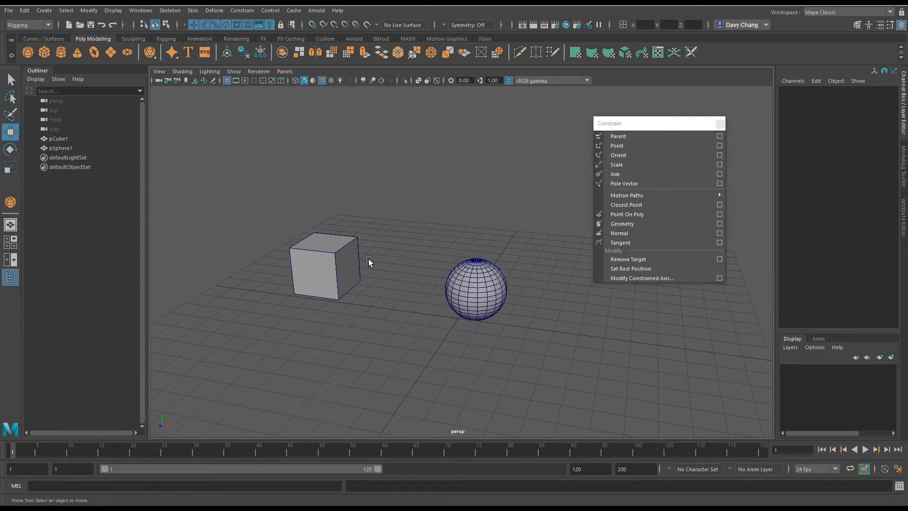
click(334, 254)
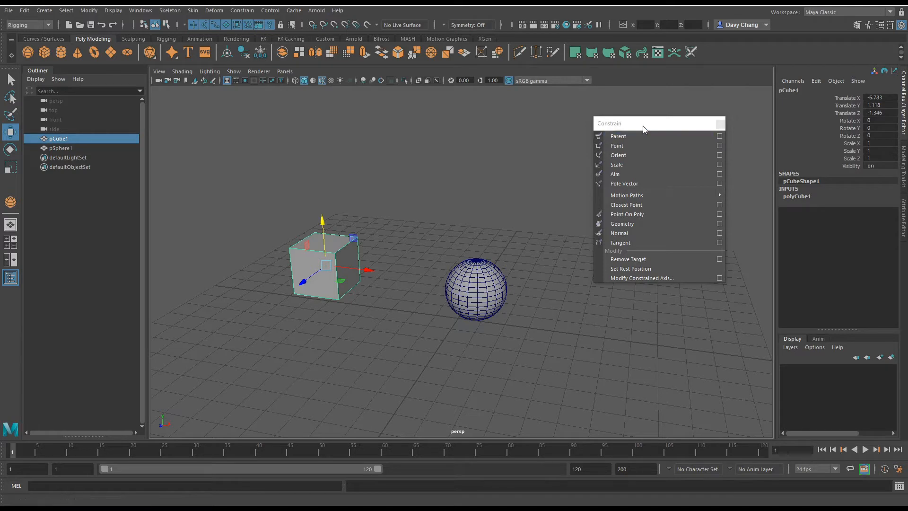
drag(643, 125, 657, 109)
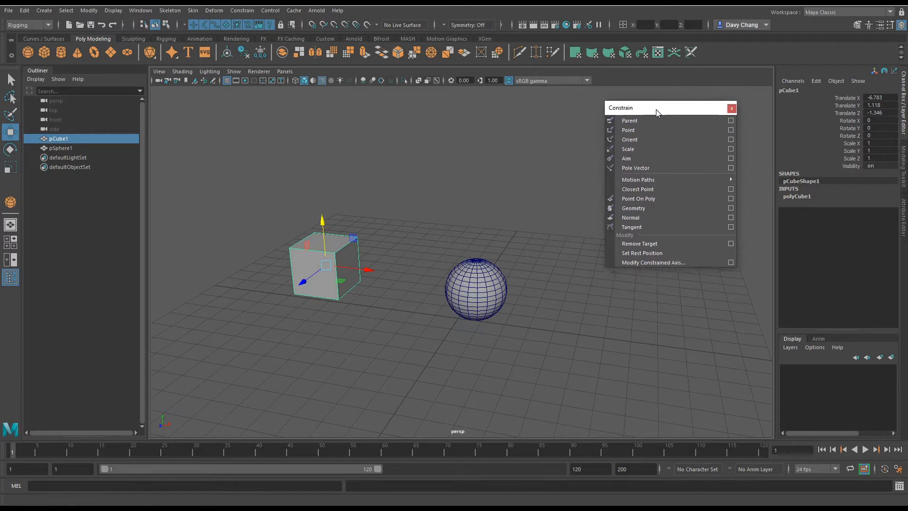
click(734, 121)
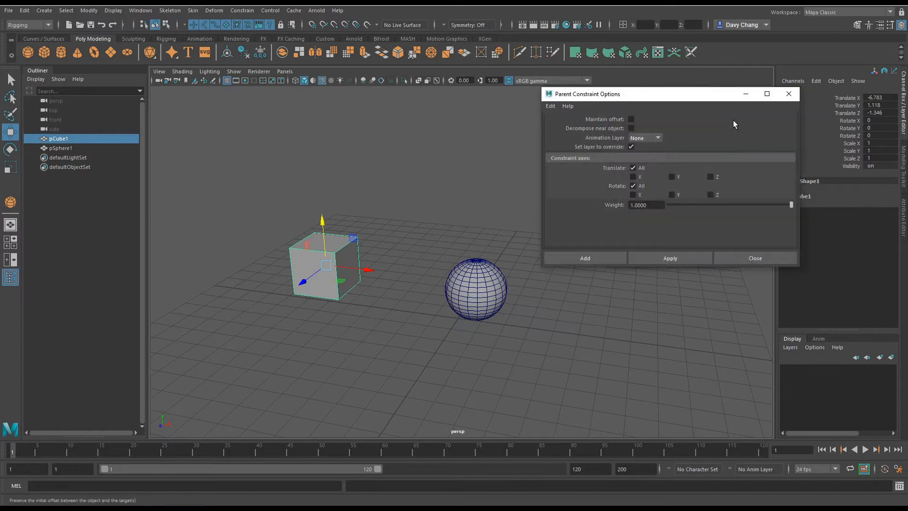
drag(682, 99, 548, 62)
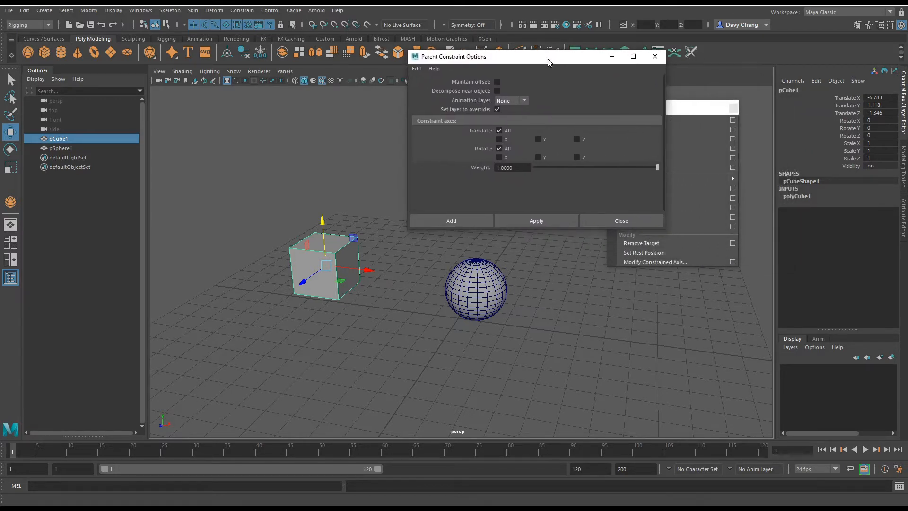
click(419, 70)
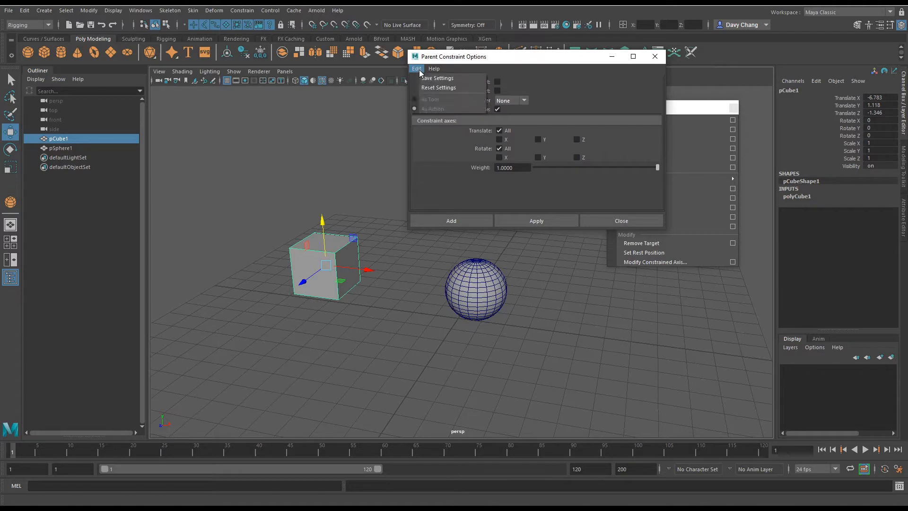
click(433, 87)
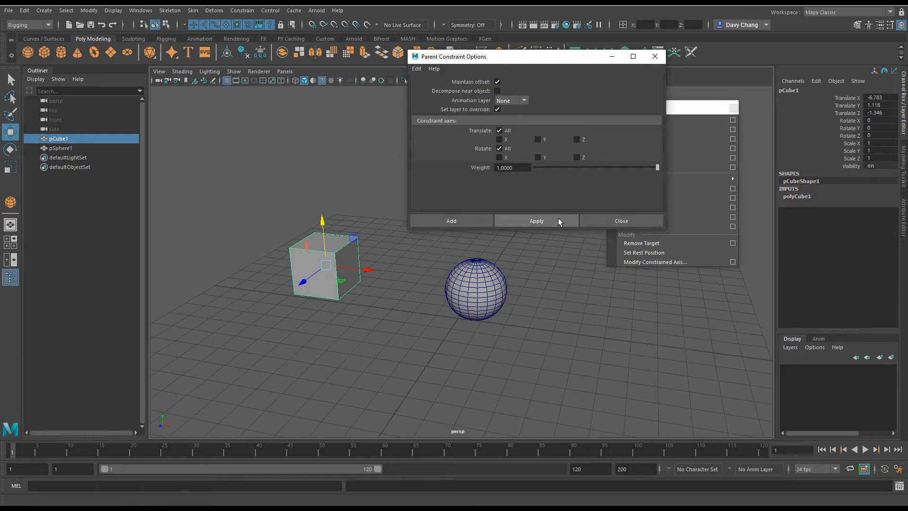
shift+click(474, 287)
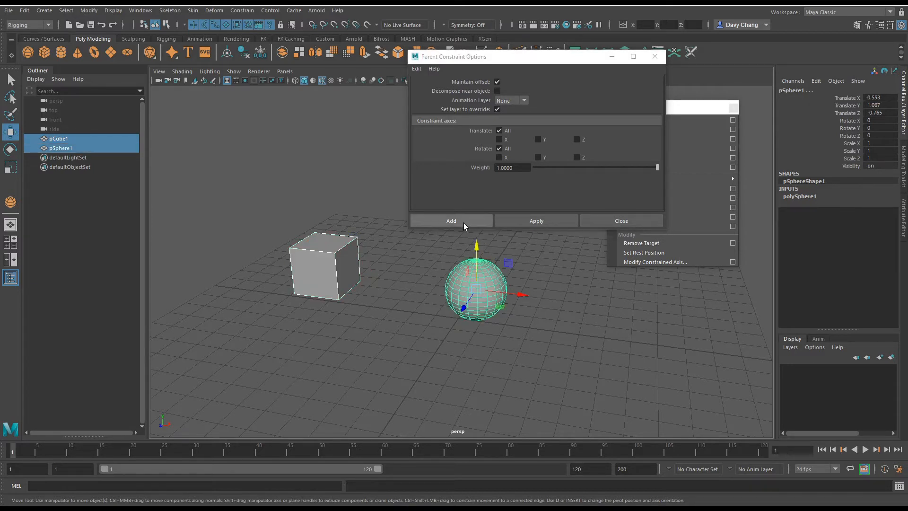
click(464, 222)
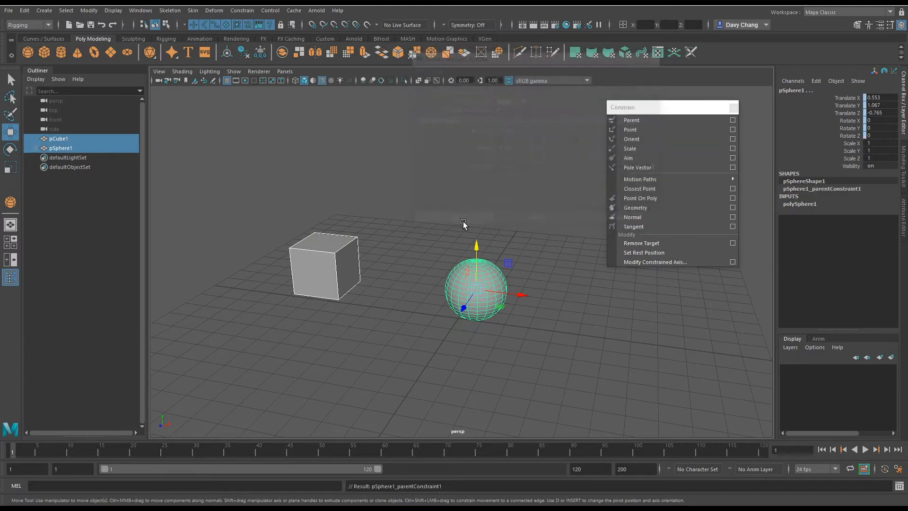
Try moving the cube across the grid to test the parent constraint, and undo the move
click(371, 254)
click(342, 248)
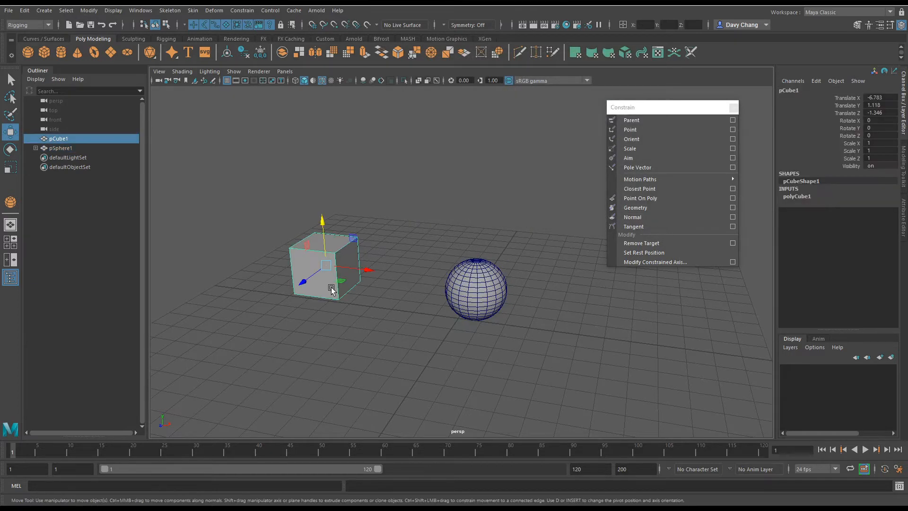
drag(340, 286, 365, 297)
key(ctrl+z)
Try moving the constrained sphere on its own, undo the move and clear the selection
click(472, 285)
mouse_move(504, 306)
mouse_down()
mouse_move(564, 263)
mouse_move(498, 353)
mouse_move(530, 293)
mouse_move(511, 308)
mouse_up()
key(ctrl+z)
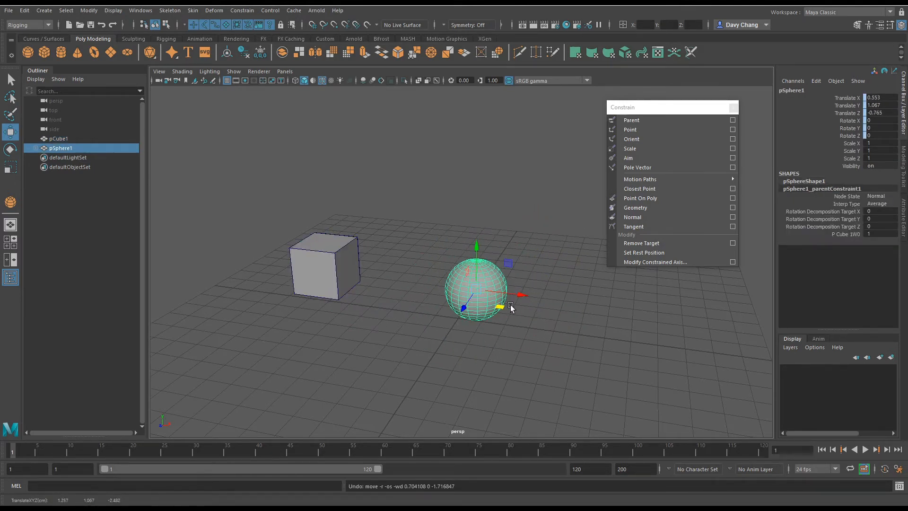
click(414, 252)
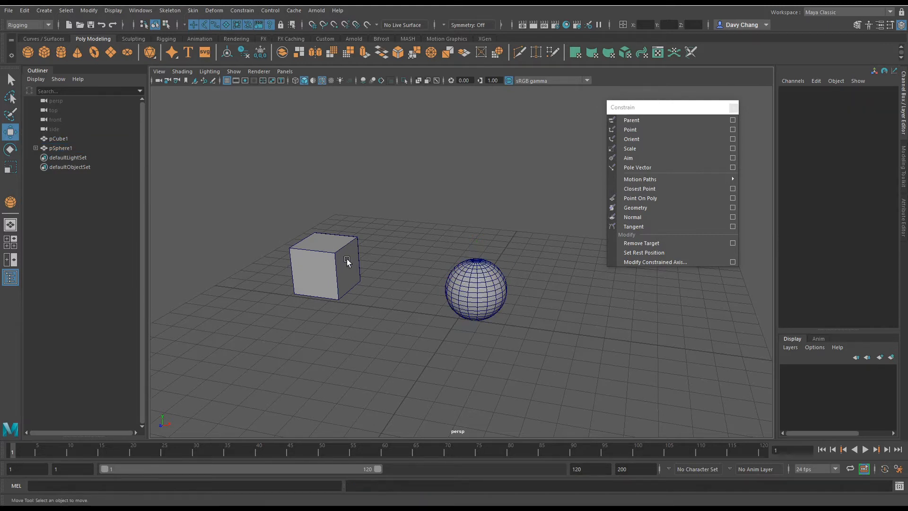
Create a second polygon cube about 1.94 units wide on the opposite side of the sphere from the first cube
alt+drag(394, 258, 361, 254)
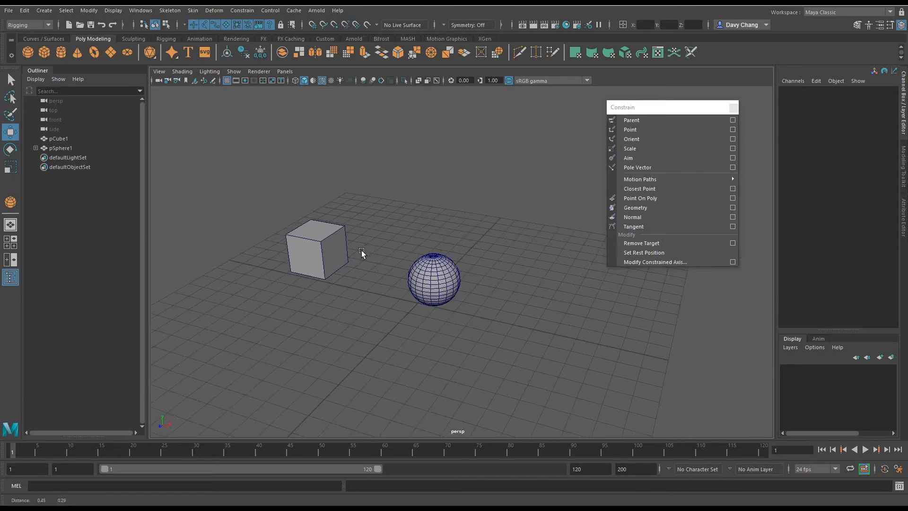
click(44, 52)
drag(574, 331, 602, 350)
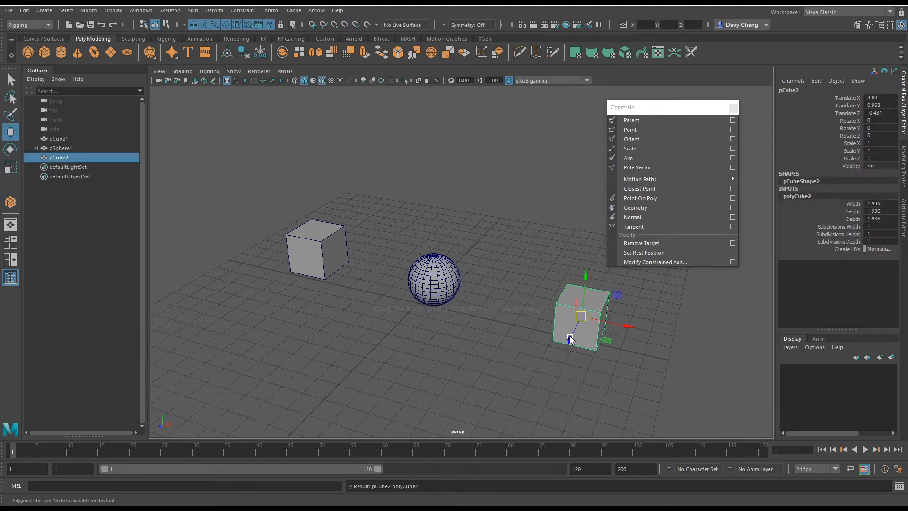
Parent-constrain the sphere to the second cube as well, using the current constraint settings
alt+middle_drag(466, 316, 450, 319)
alt+drag(449, 319, 476, 313)
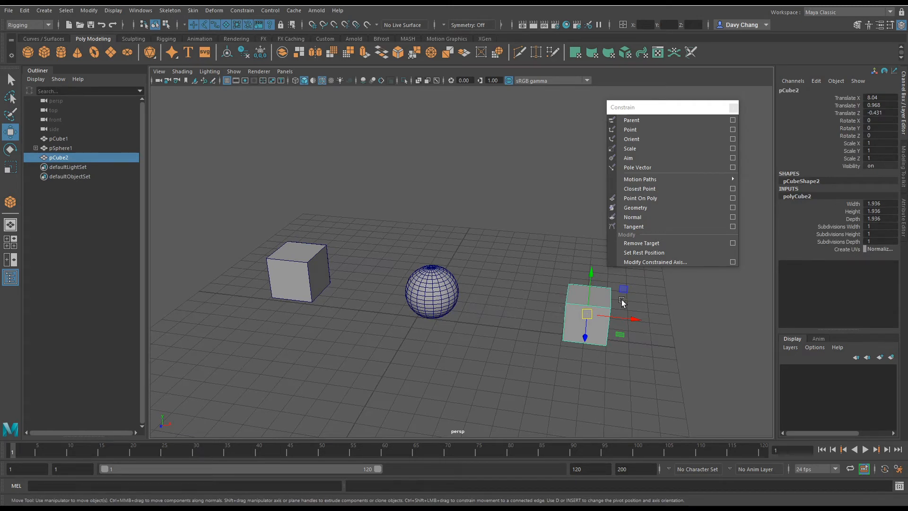
shift+click(439, 288)
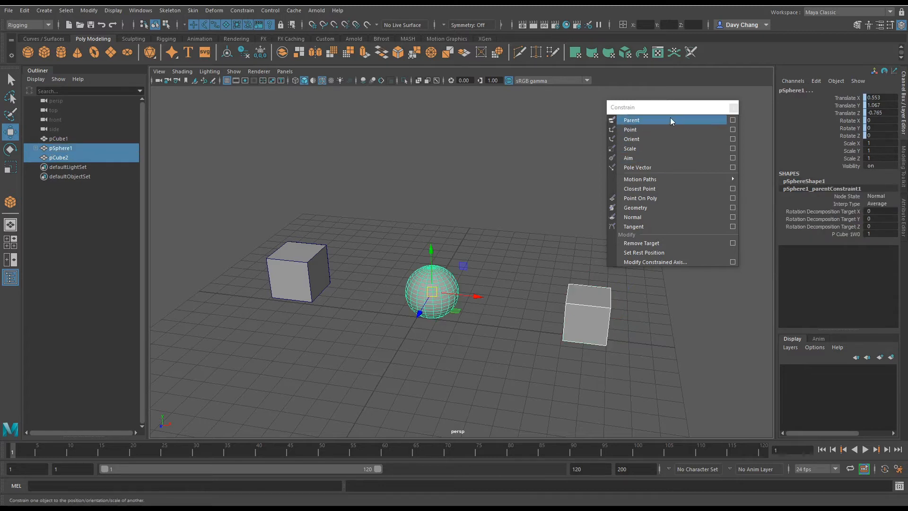
click(648, 119)
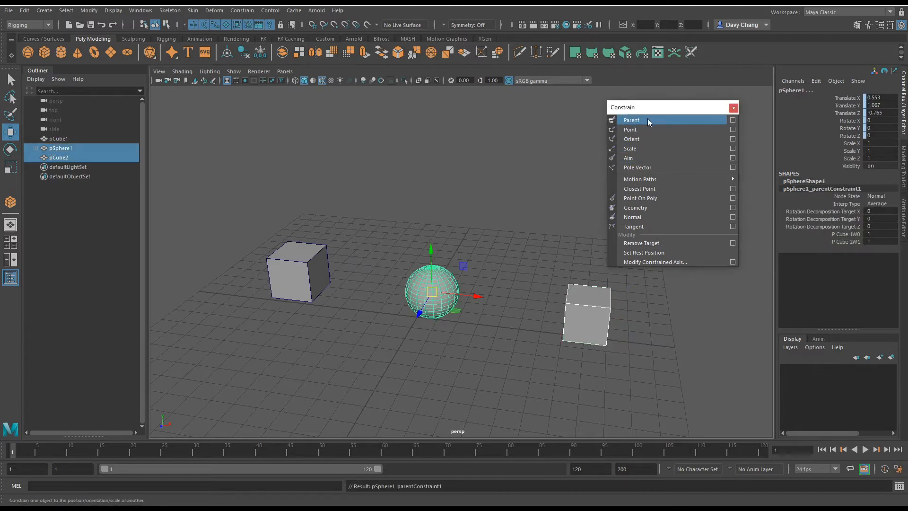
click(524, 240)
Expand pSphere1 in the Outliner, move the Constrain window aside and select the sphere's parent constraint node
click(35, 148)
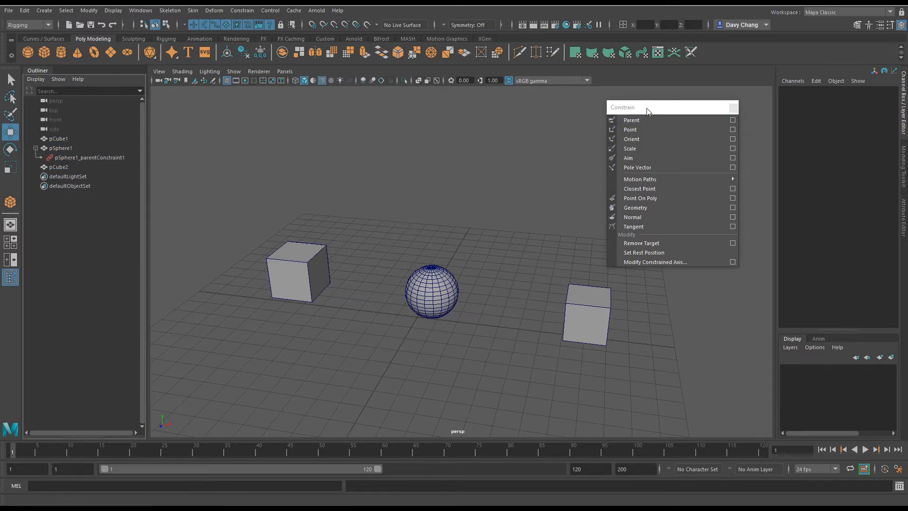
drag(647, 108, 473, 84)
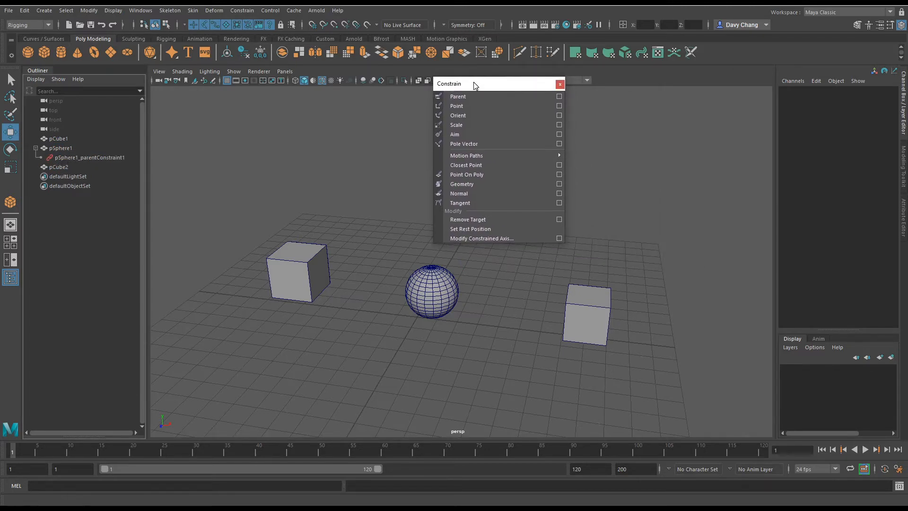
click(71, 158)
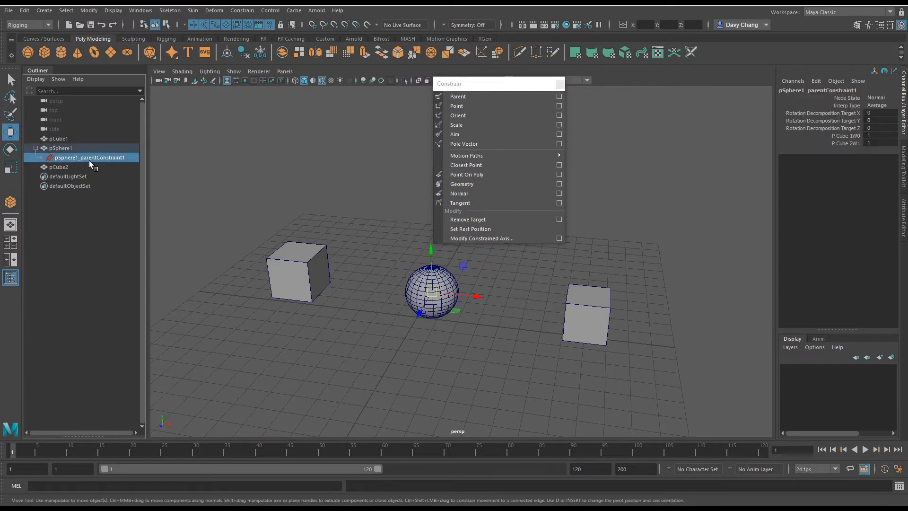
Examine the attributes of pSphere1 and its parent constraint node
click(60, 148)
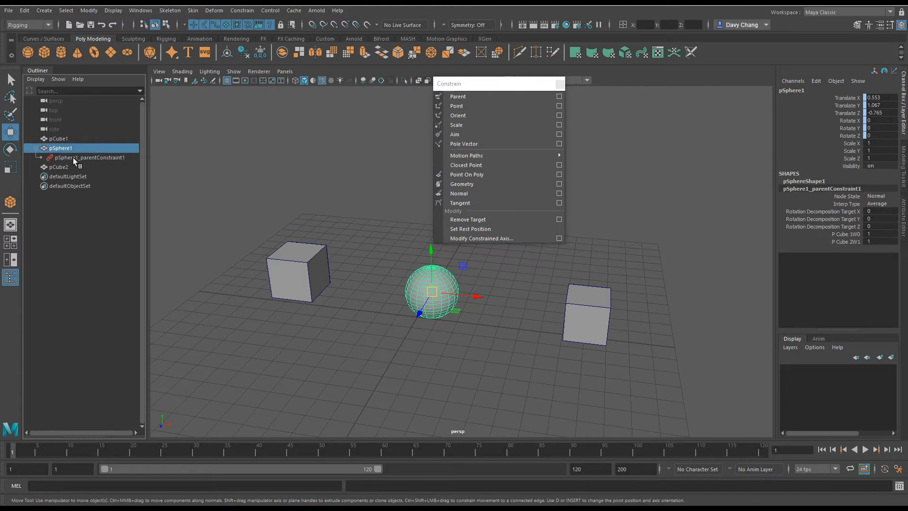
click(73, 158)
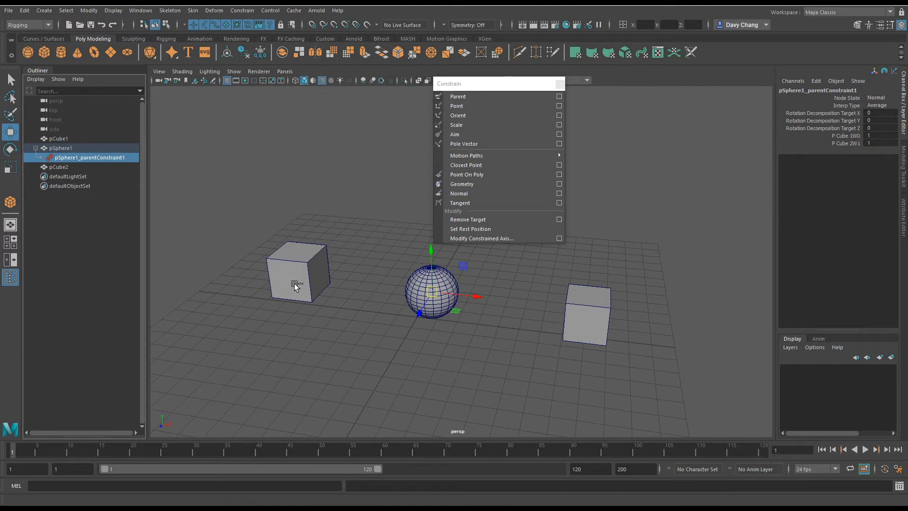
scroll(369, 296, down, 3)
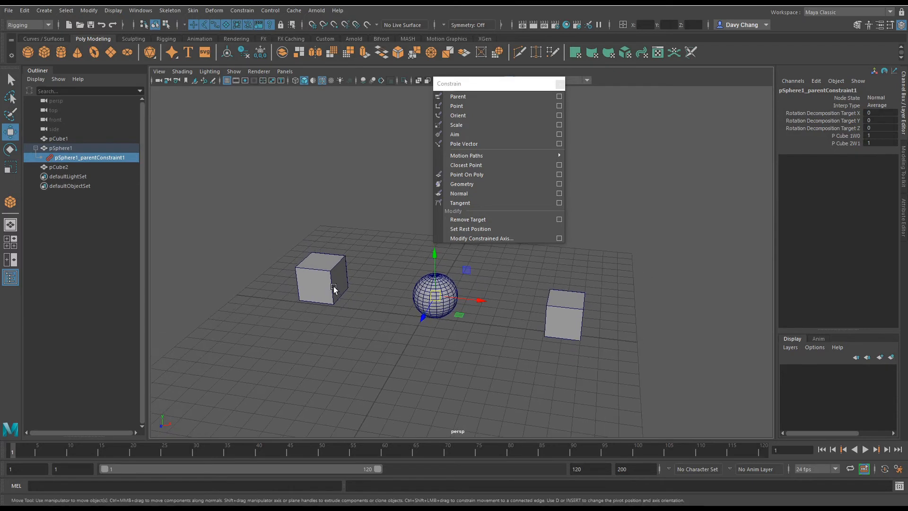
Move pCube1 slightly along X to about -7.03 and pCube2 along X to about 7.41 to test the shared constraint
click(332, 289)
mouse_move(365, 284)
mouse_down()
mouse_move(278, 276)
mouse_move(360, 284)
mouse_up()
click(570, 304)
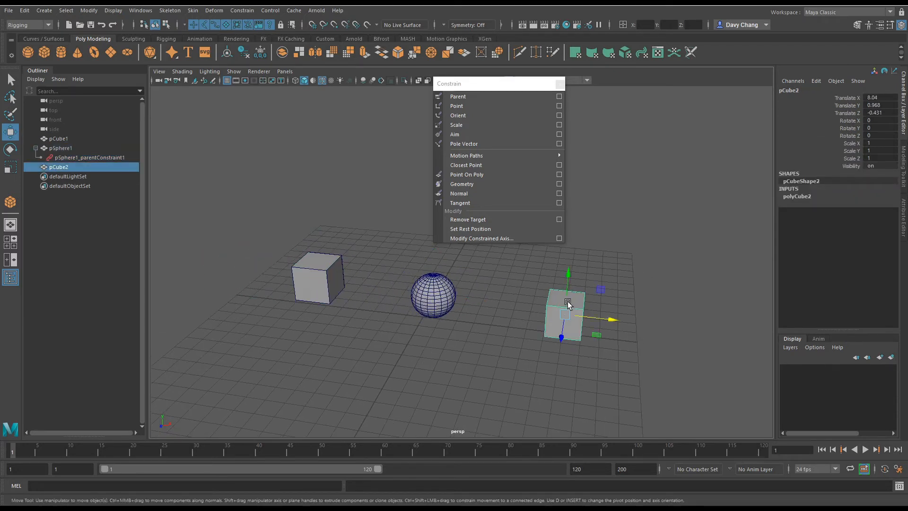
mouse_move(609, 320)
mouse_down()
mouse_move(747, 330)
mouse_move(600, 324)
mouse_up()
alt+drag(429, 328, 450, 333)
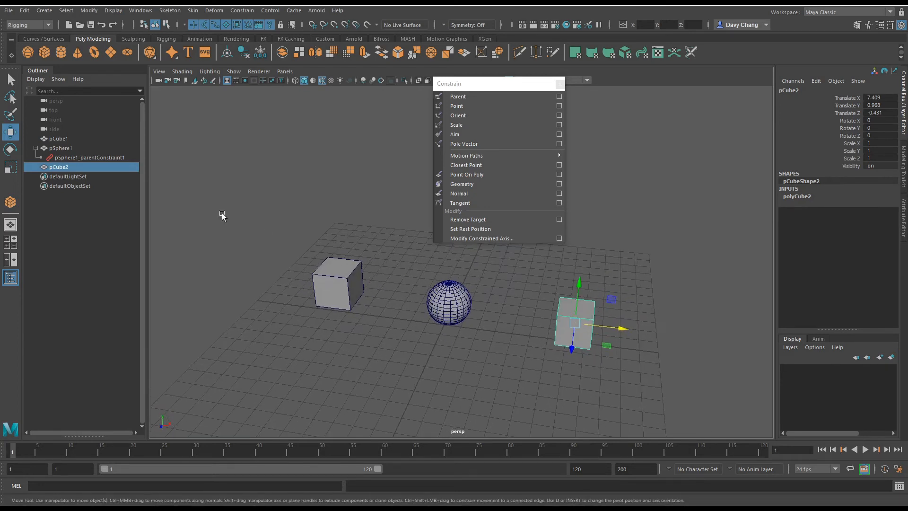
Check the sphere's parent constraint node and move pCube1 along X to about -7.72
click(80, 158)
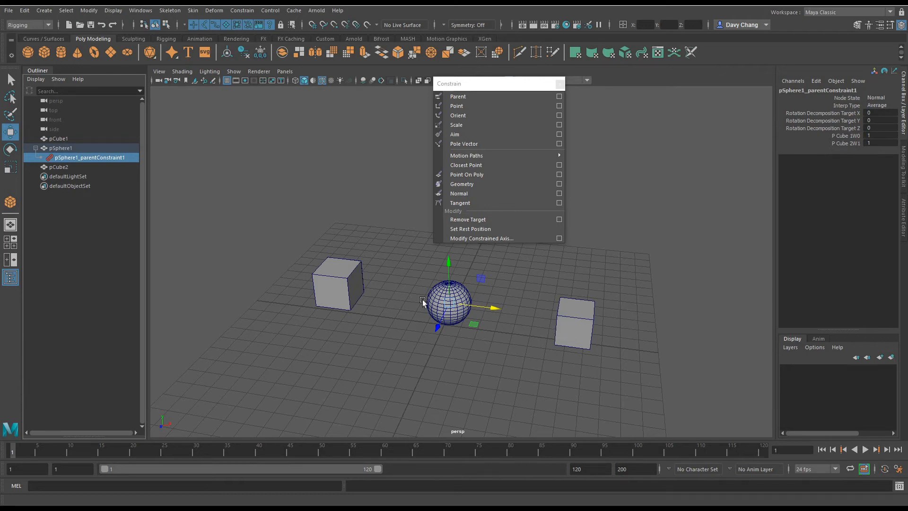
click(339, 283)
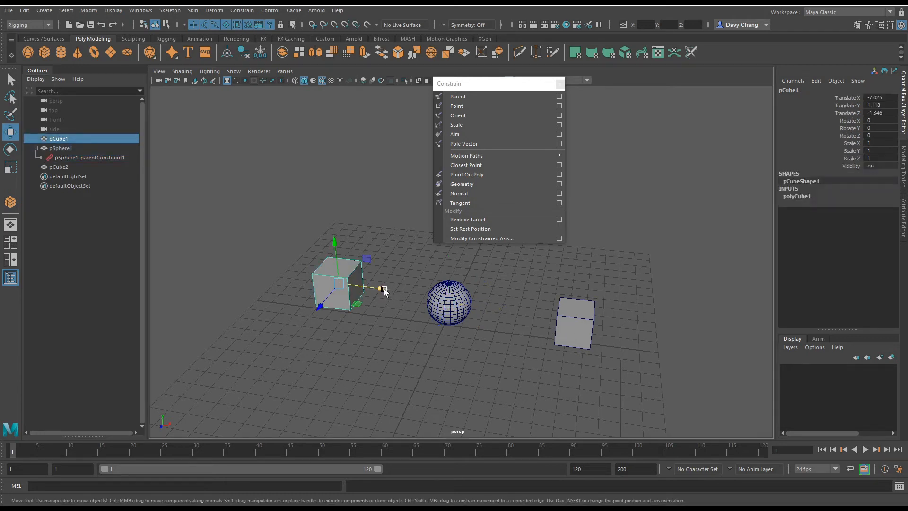
mouse_move(384, 291)
mouse_down()
mouse_move(292, 280)
mouse_move(512, 316)
mouse_move(328, 300)
mouse_move(458, 310)
mouse_move(372, 302)
mouse_up()
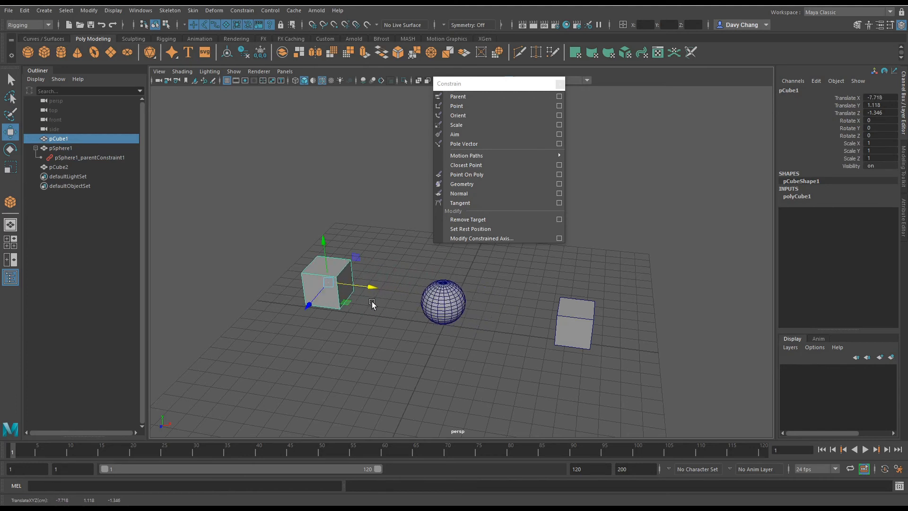
Select the two cubes and the sphere individually to examine how the sphere sits between its targets
click(574, 327)
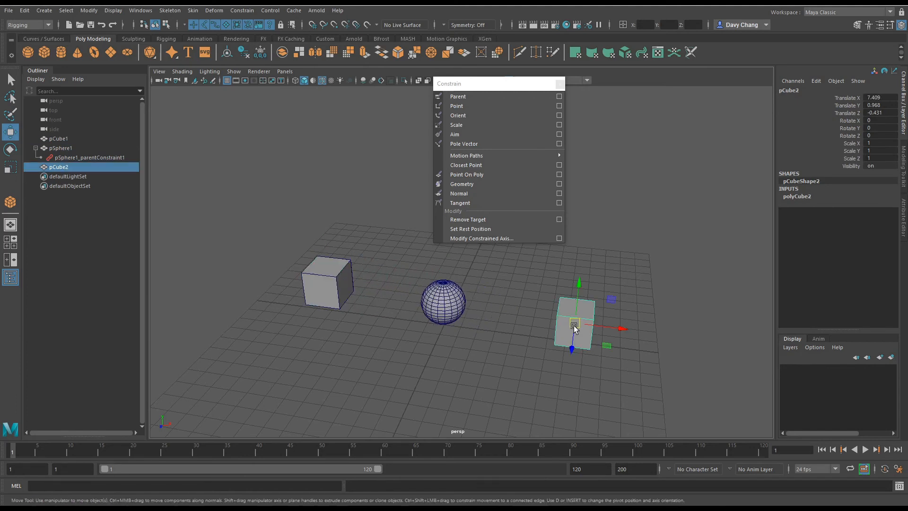
click(442, 313)
click(381, 326)
alt+drag(381, 326, 341, 312)
click(342, 314)
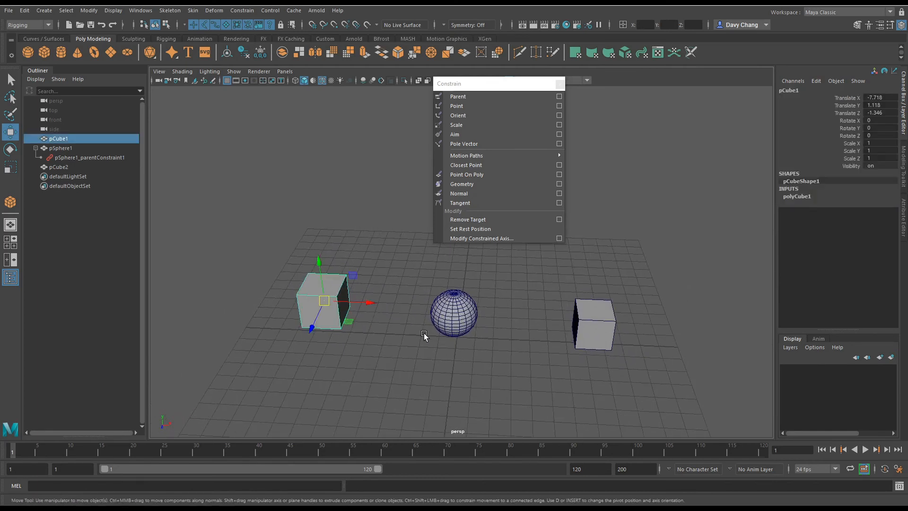
alt+drag(424, 336, 411, 332)
click(445, 324)
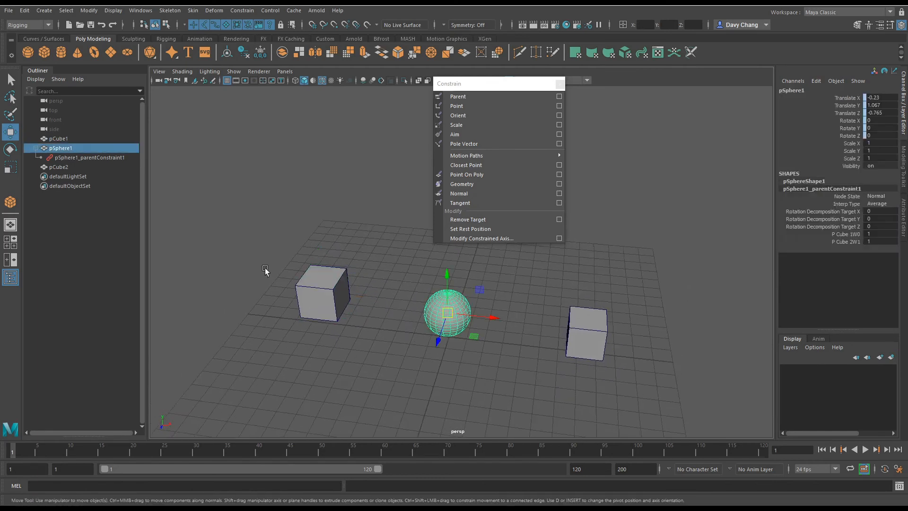
Set the P Cube 1W0 weight on the sphere's parent constraint to 0.5
click(84, 159)
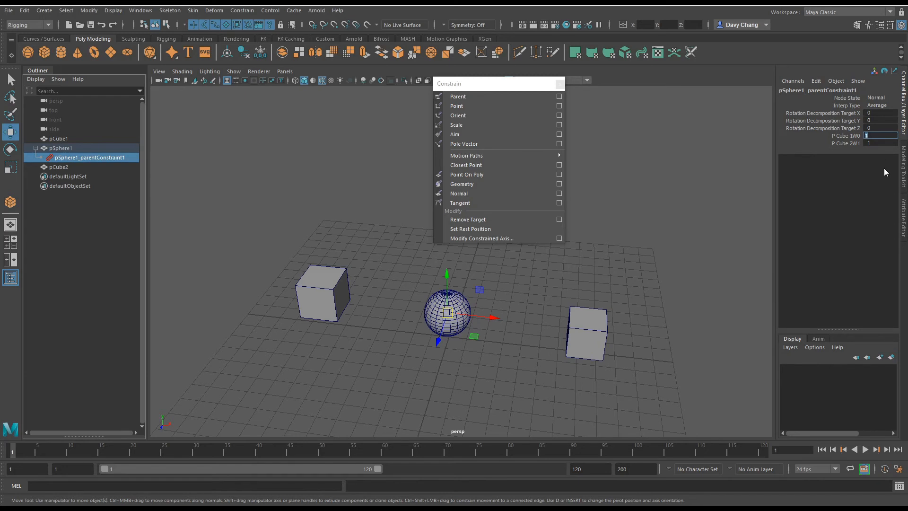
text(0.5)
key(Return)
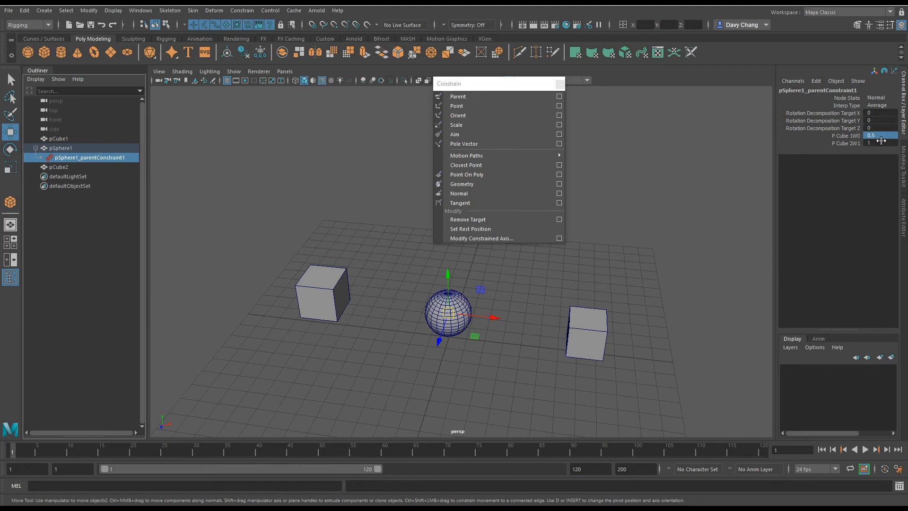
Move pCube1 along X out to about -15.16 and back to about -13.25 to test its reduced influence
click(335, 291)
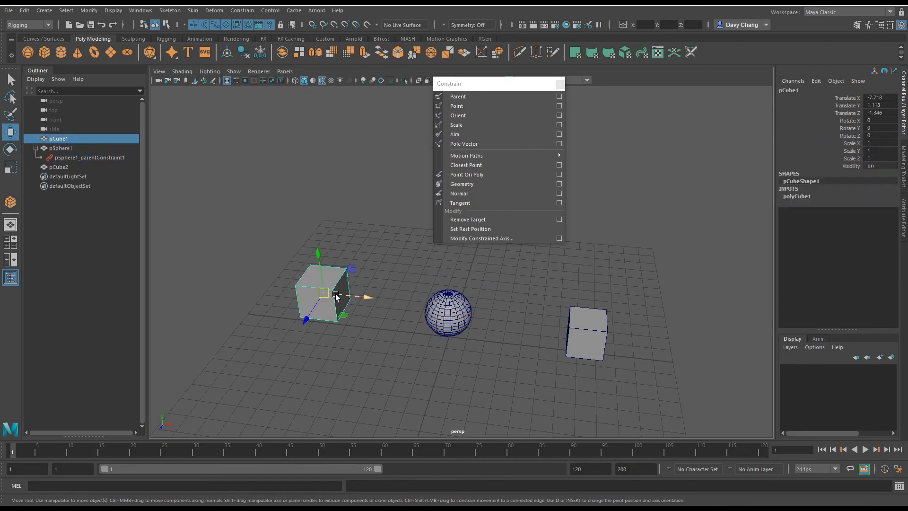
drag(369, 297, 273, 292)
scroll(340, 333, down, 2)
alt+middle_drag(339, 333, 418, 349)
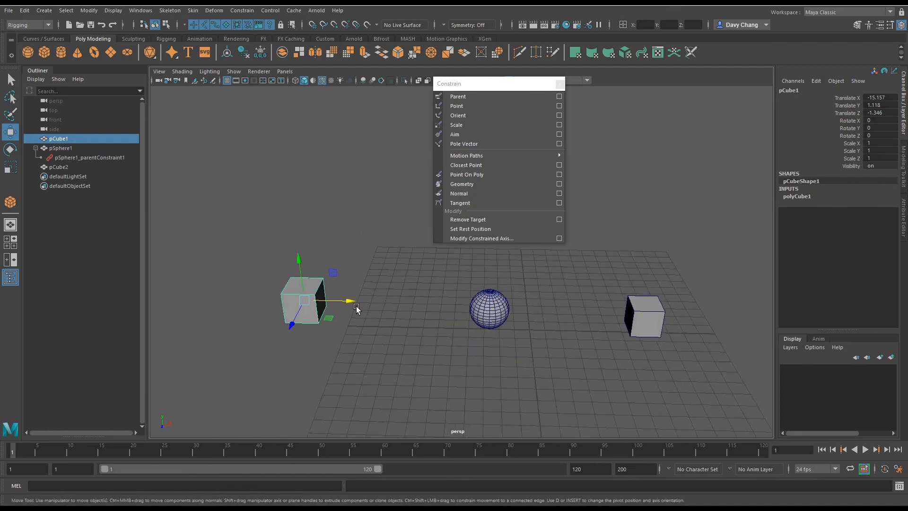
drag(348, 300, 381, 308)
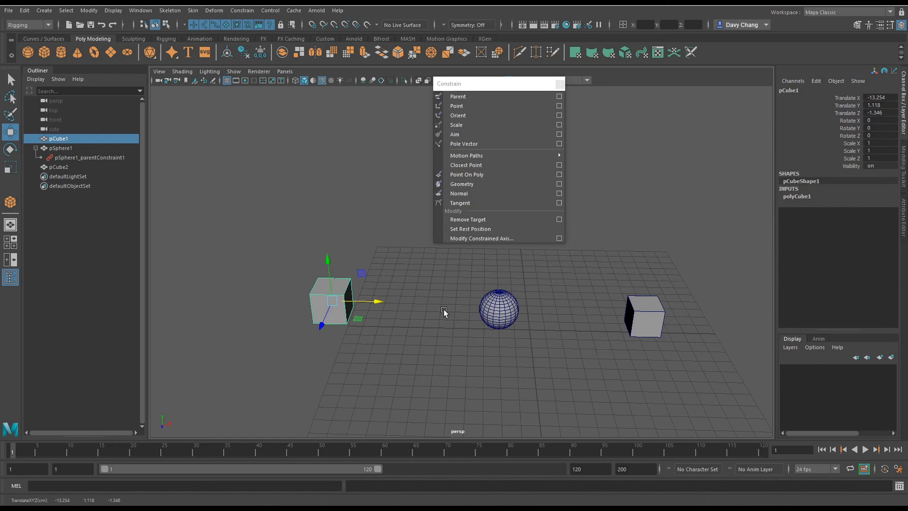
Set the sphere's parent constraint weights to 0.5 for P Cube 1W0 and 0 for P Cube 2W1
click(492, 312)
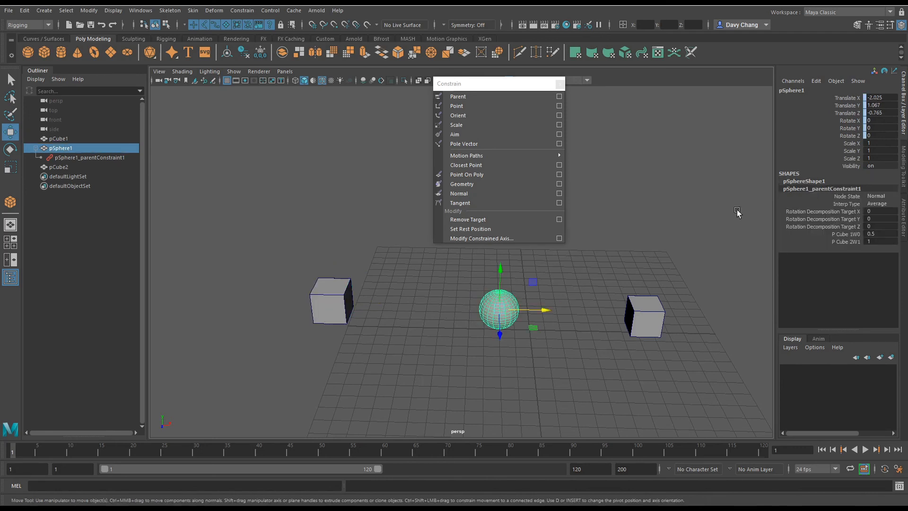
click(81, 158)
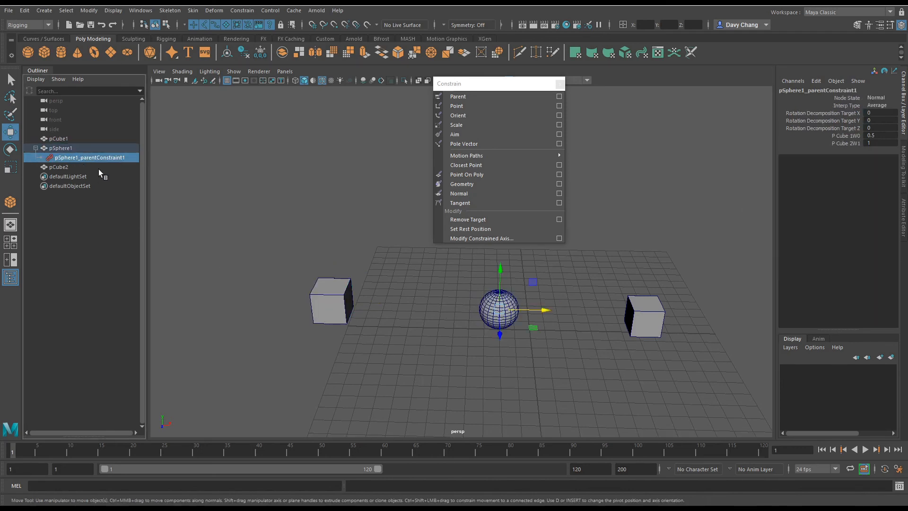
key(ctrl+z)
click(883, 136)
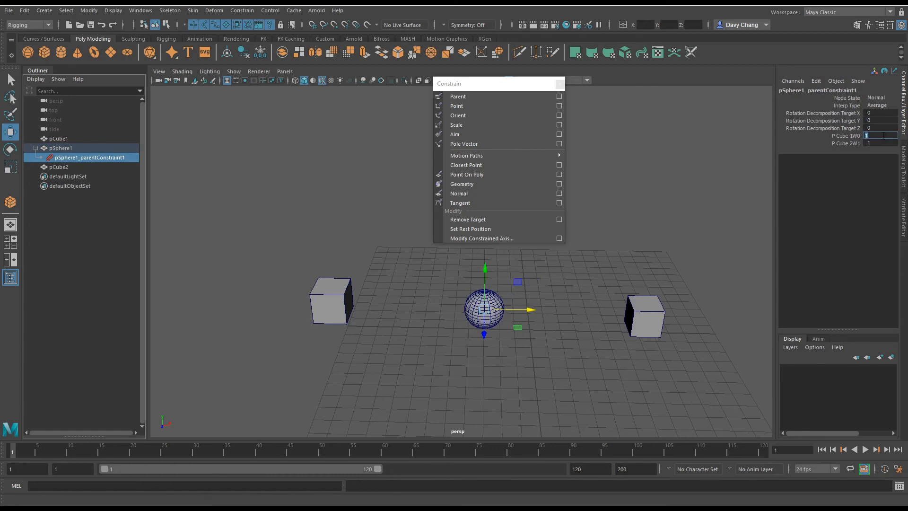
text(0.5)
key(Return)
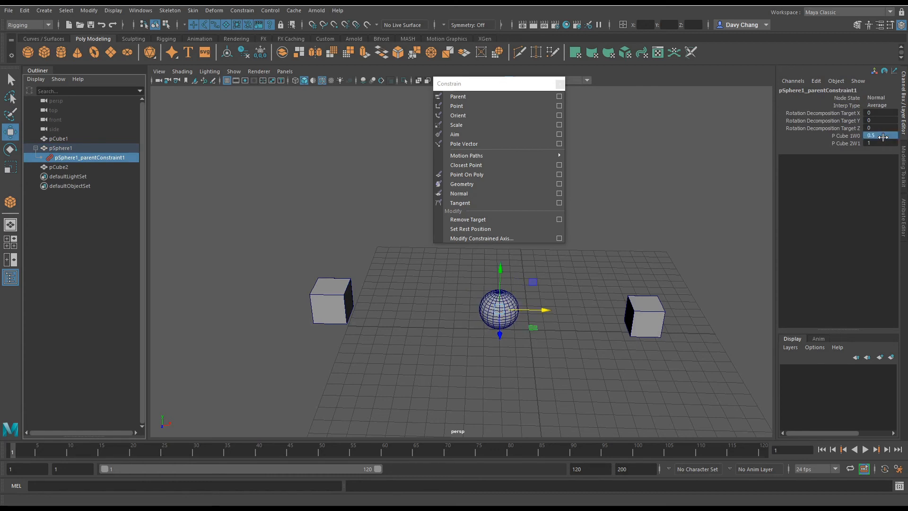
click(885, 143)
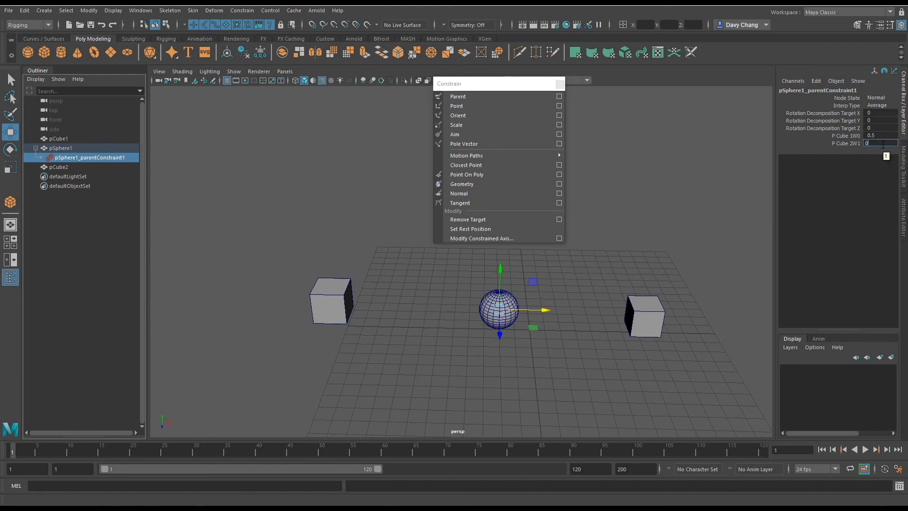
key(Return)
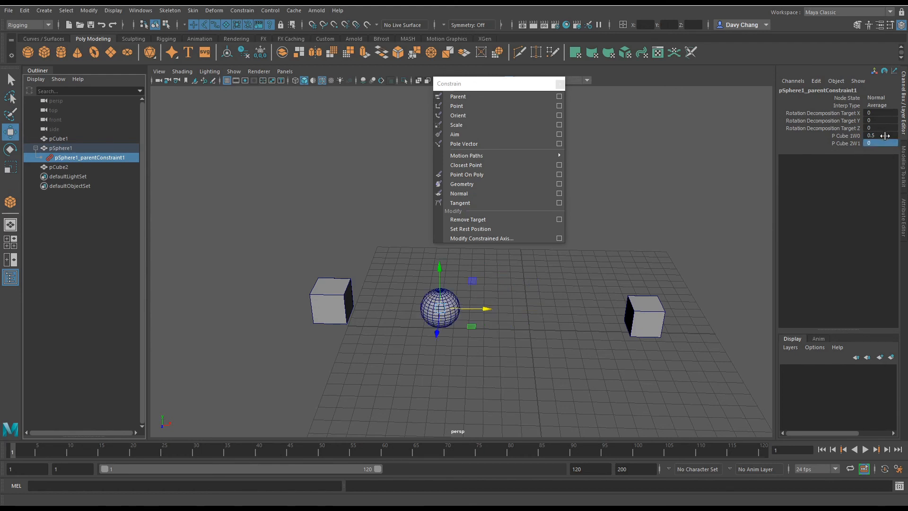
Move pCube1 in the XZ plane to about X -9.66, Z -0.96 to test its sole influence, and clear the selection
click(340, 296)
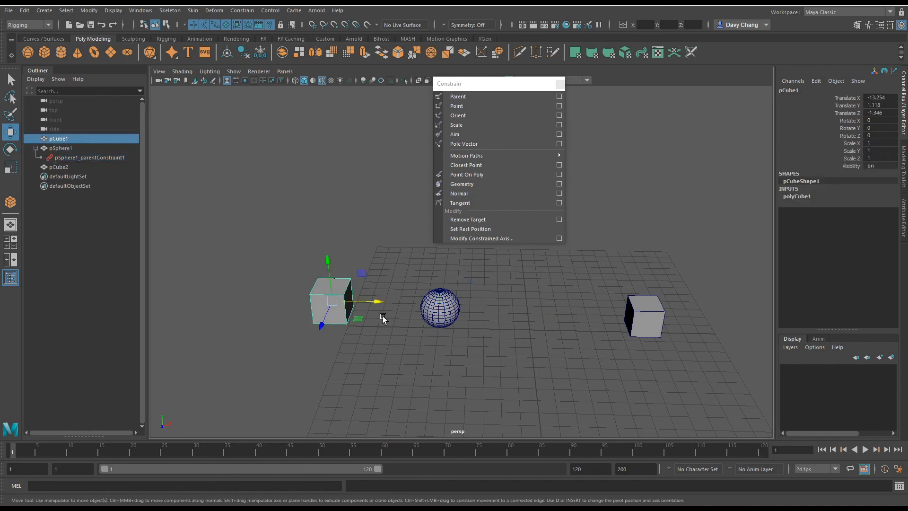
alt+drag(452, 309, 502, 337)
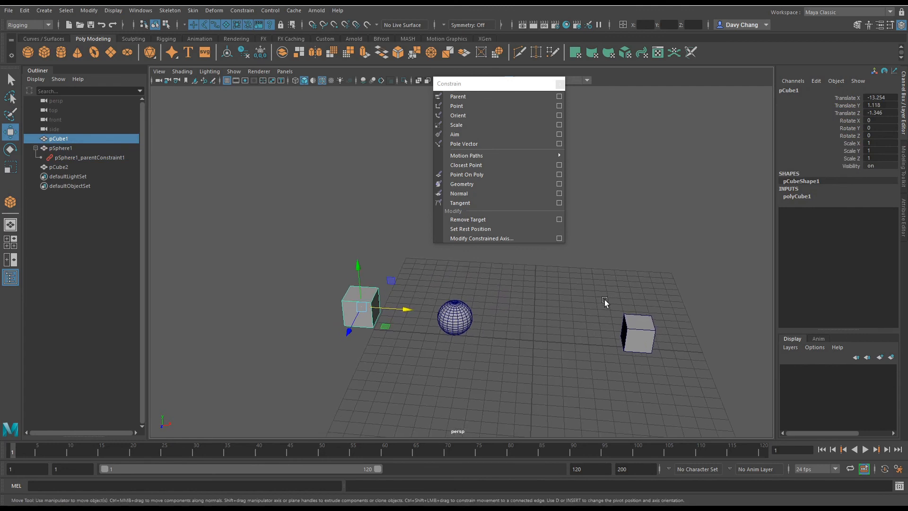
drag(606, 301, 683, 385)
click(492, 354)
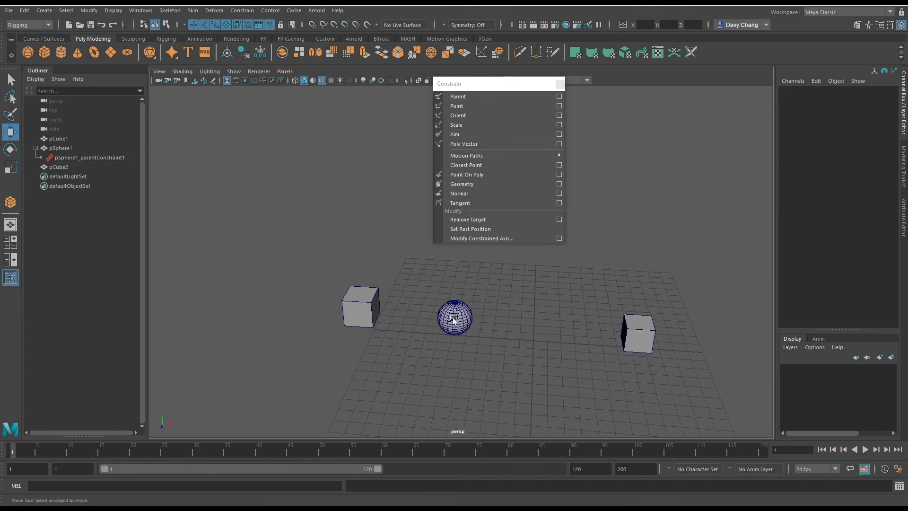
click(451, 320)
click(362, 306)
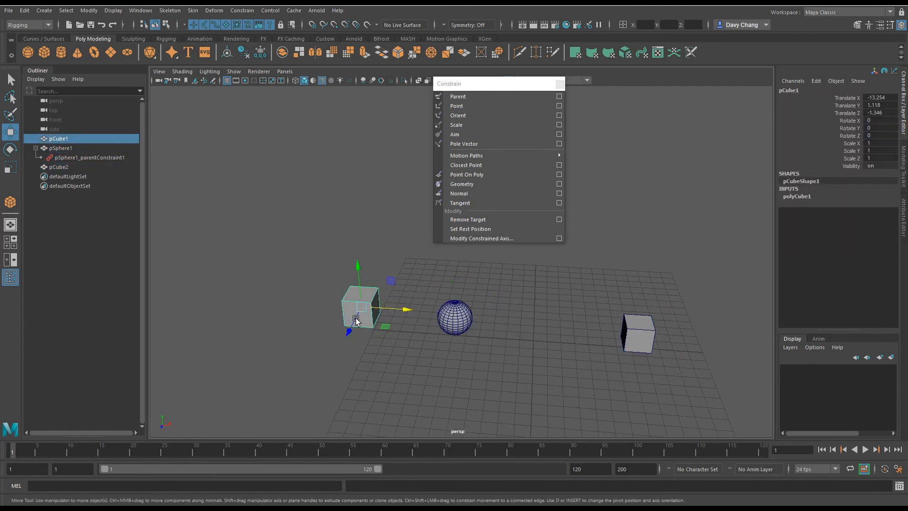
drag(385, 327, 429, 329)
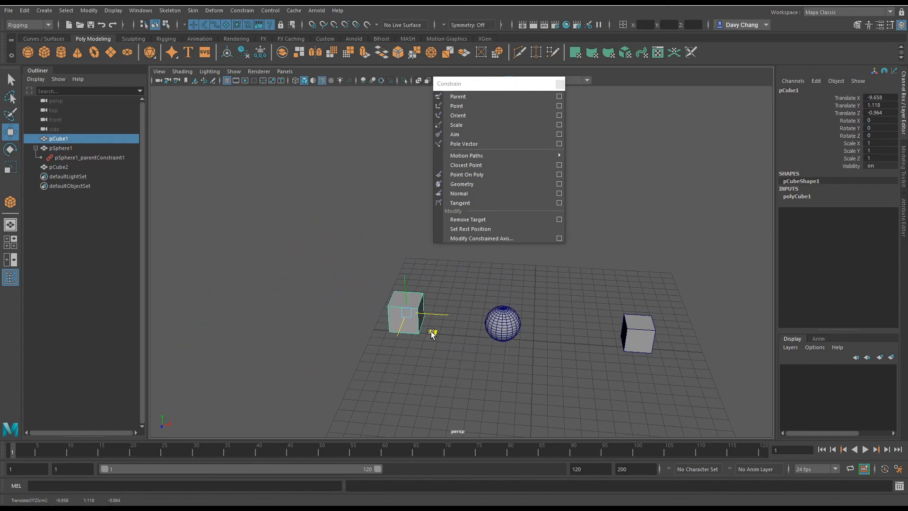
click(334, 300)
alt+middle_drag(335, 300, 300, 284)
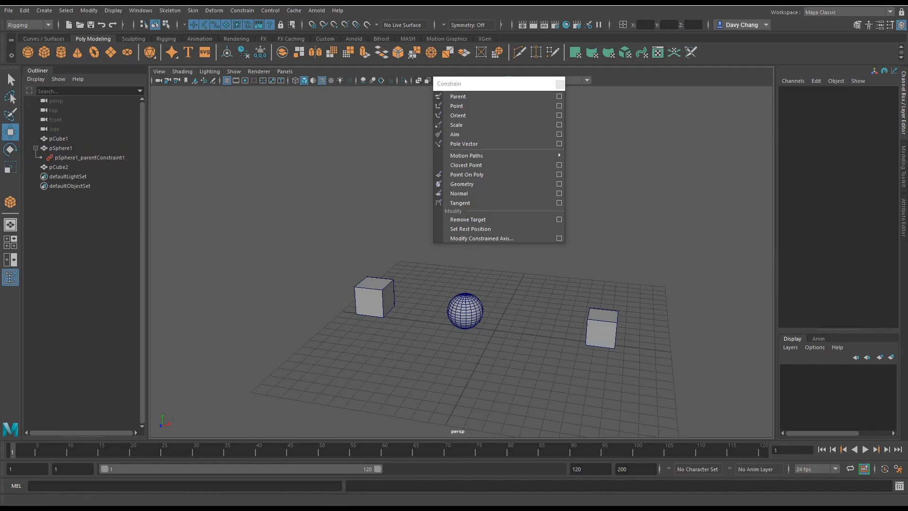